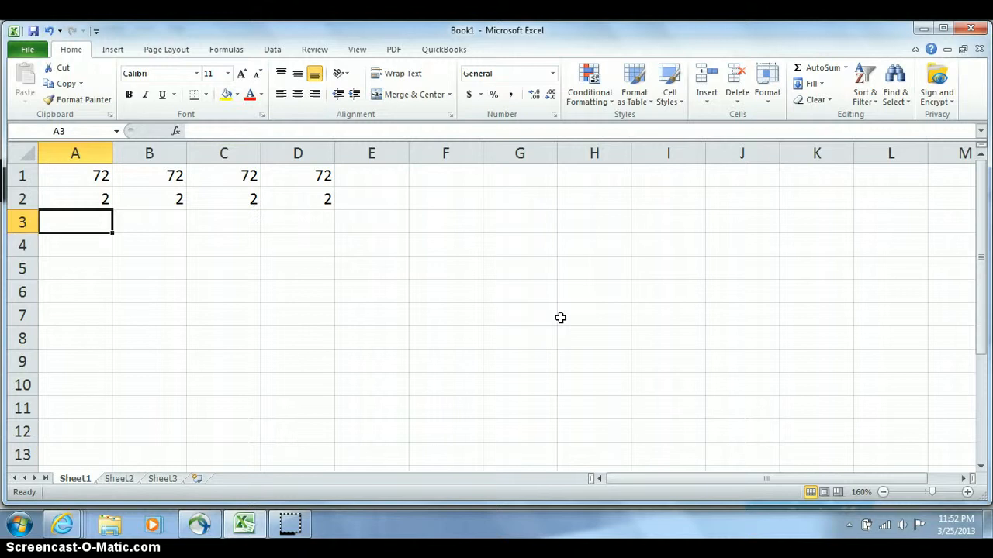
Step: Enter a formula in cell A3 that adds A1 and A2 (=A1+A2)
text(=)
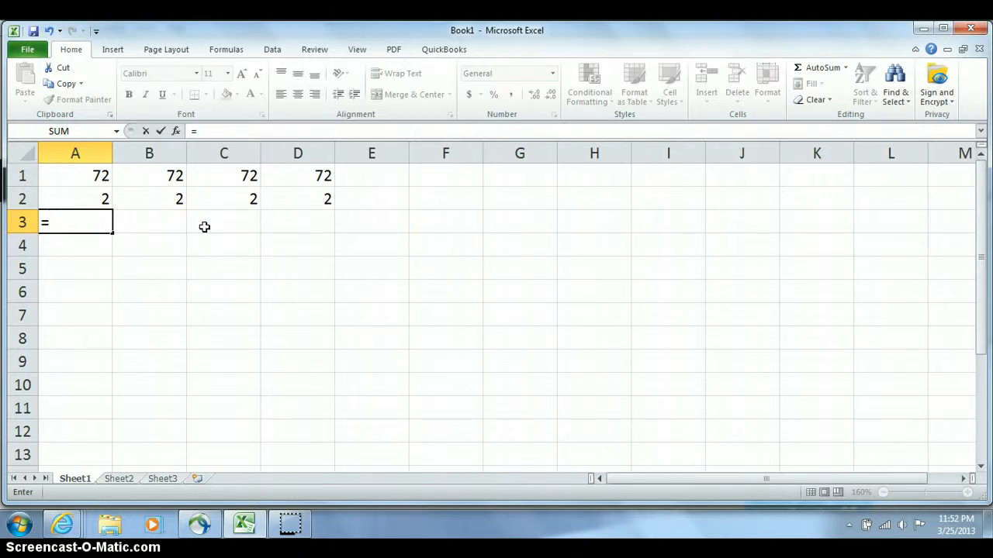
click(94, 177)
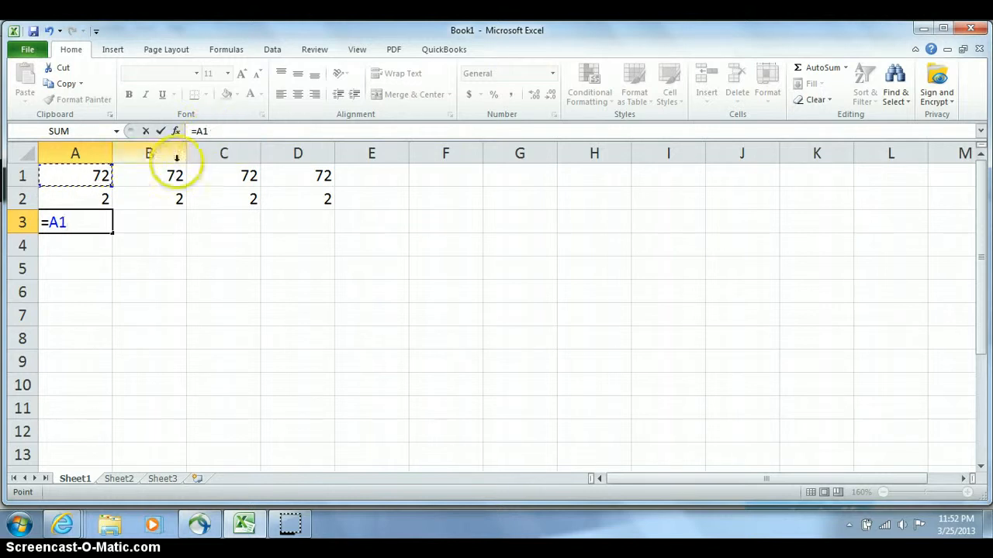
text(+)
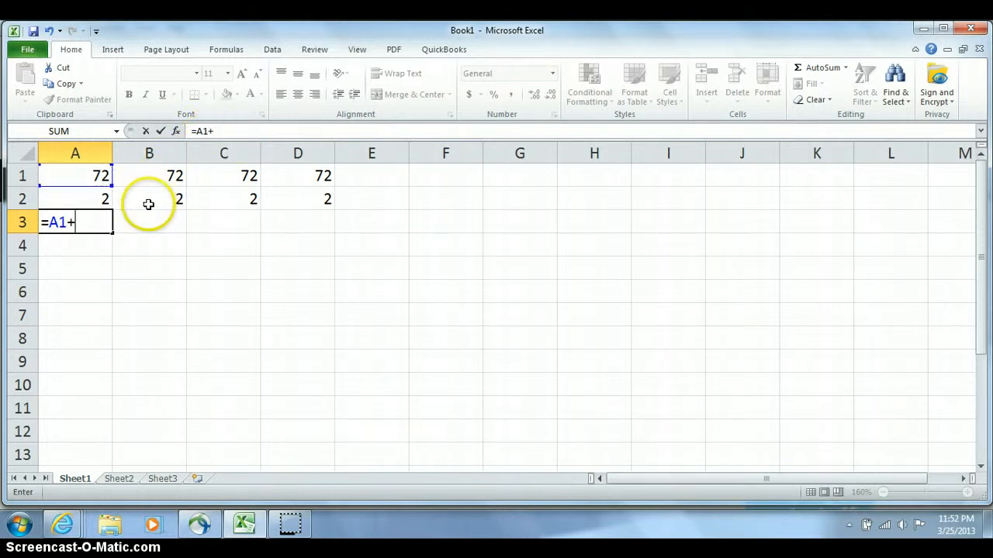
click(101, 200)
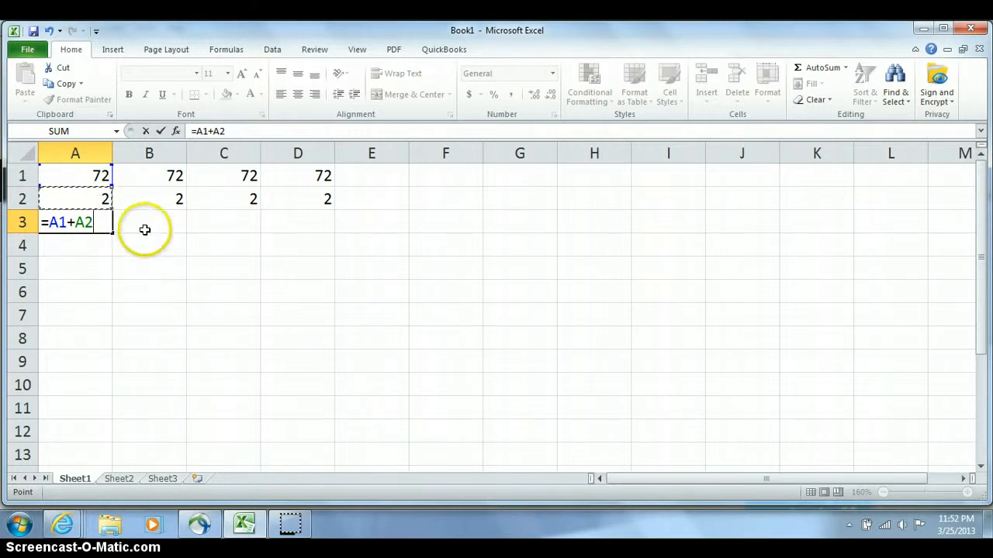
click(160, 132)
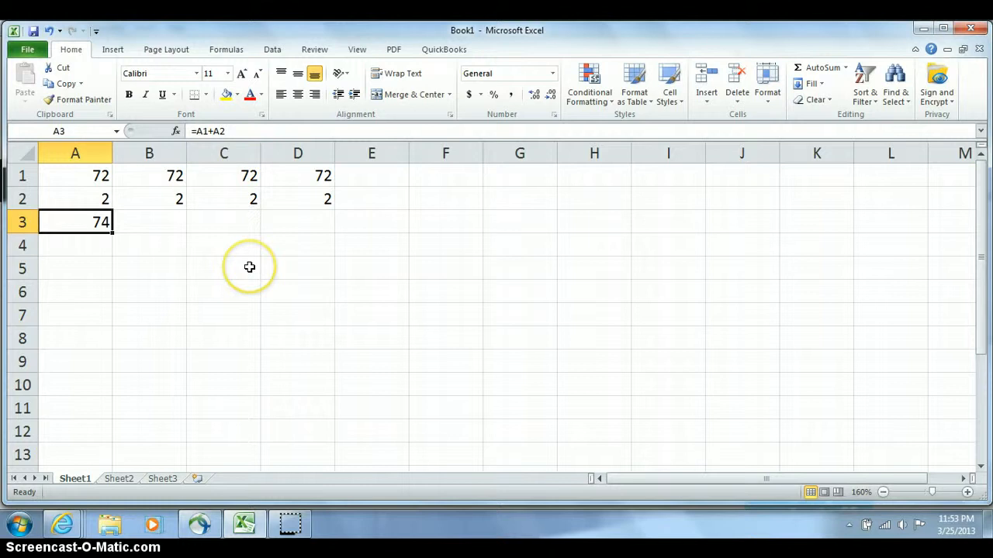
Step: Enter a formula in cell B3 that subtracts B2 from B1 (=B1-B2)
click(173, 224)
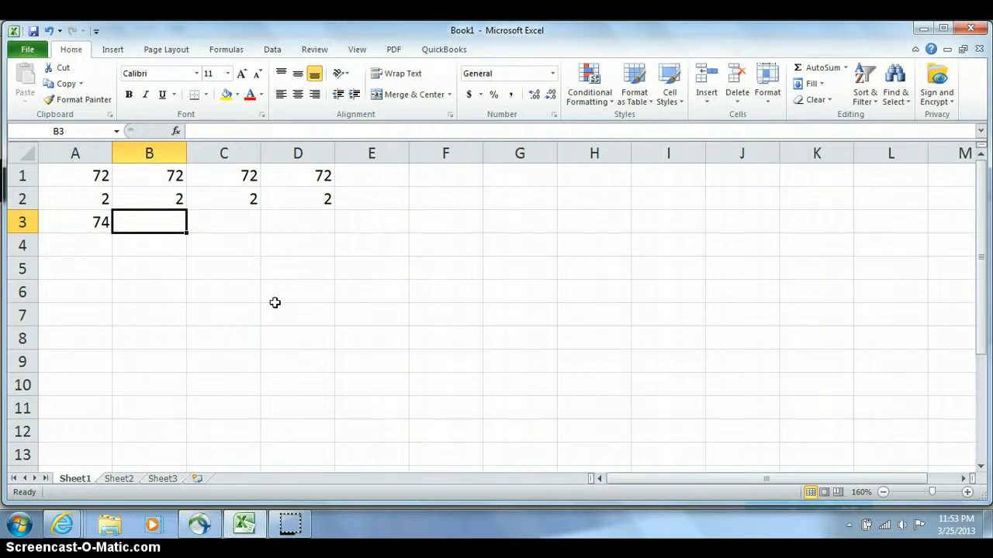
text(=)
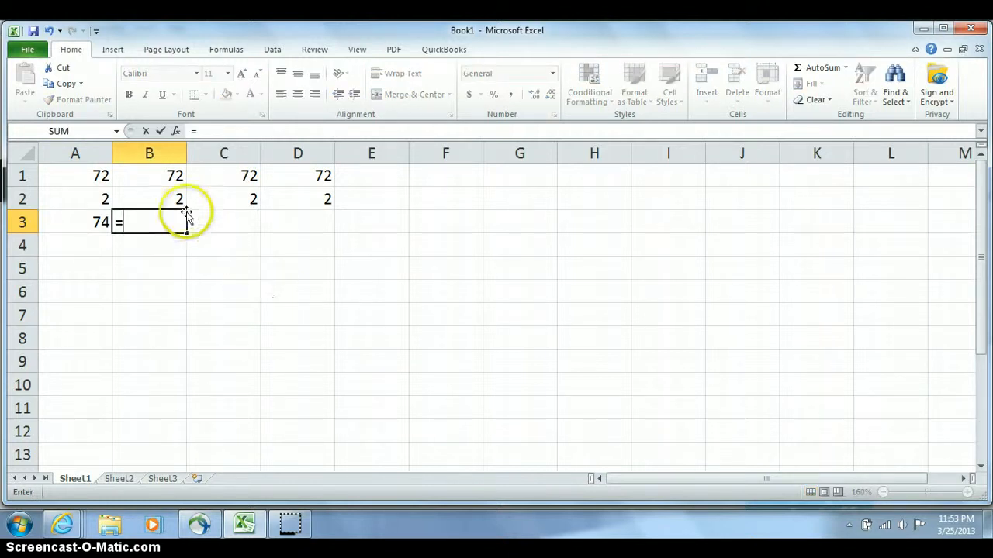
click(169, 175)
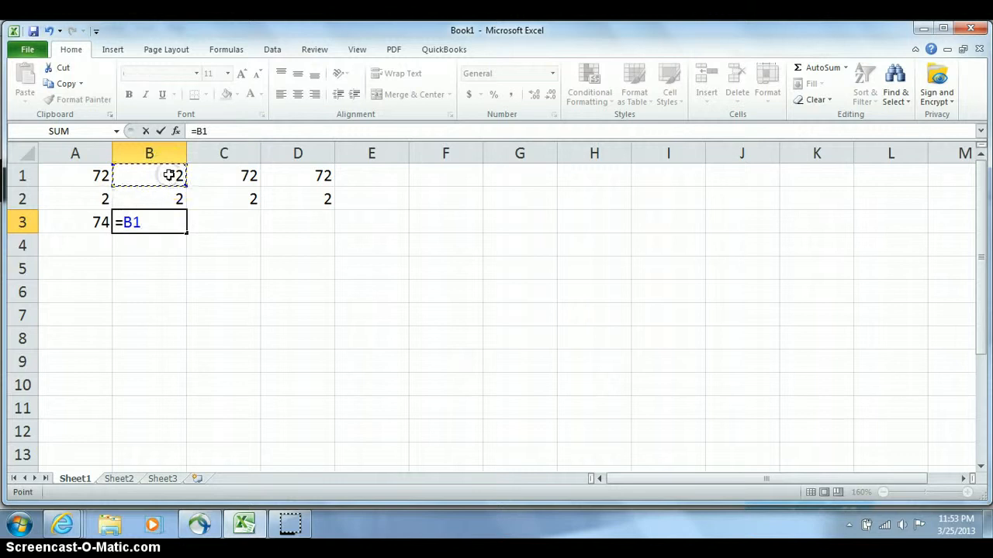
text(-)
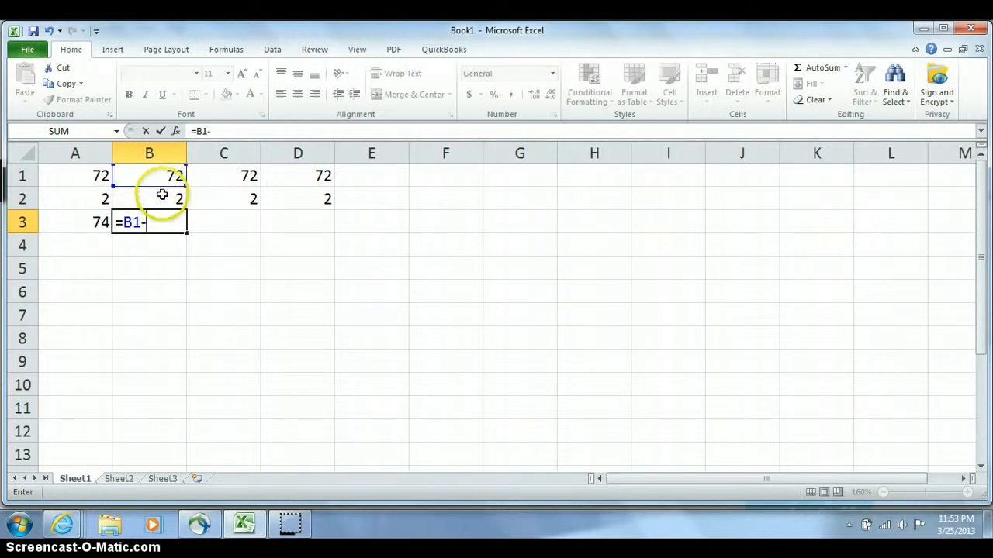
click(163, 195)
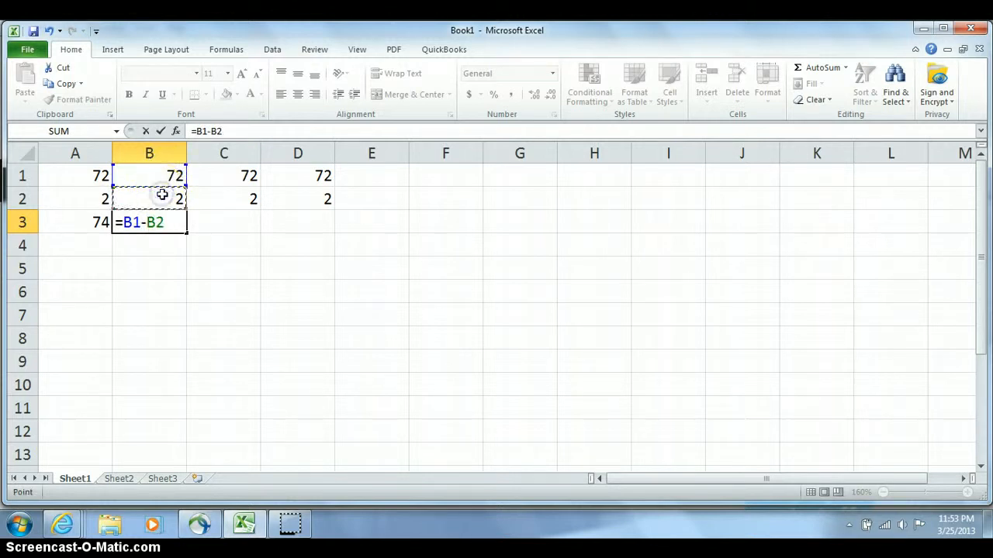
click(160, 131)
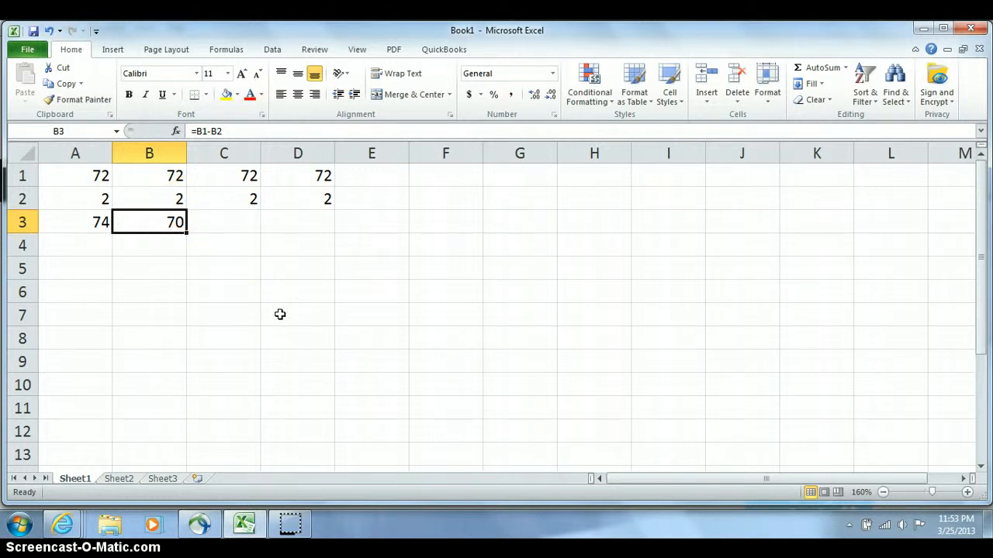
Step: Enter a formula in cell C3 that multiplies C1 by C2 (=C1*C2)
click(231, 227)
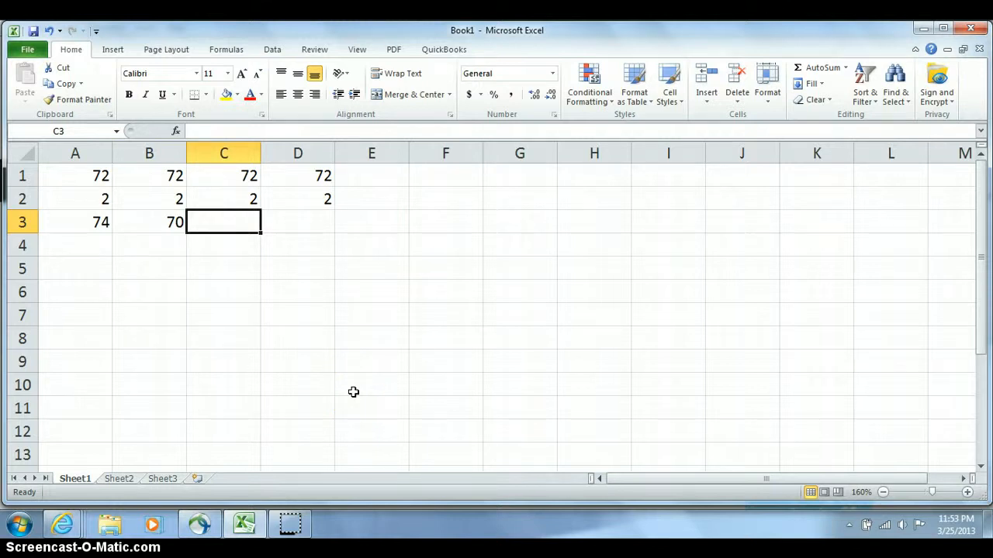
text(=)
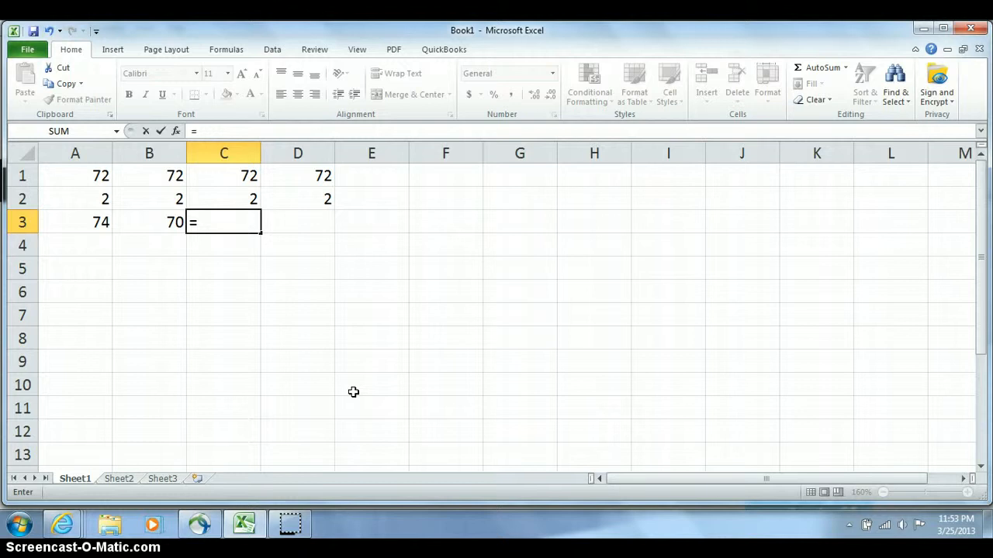
click(242, 175)
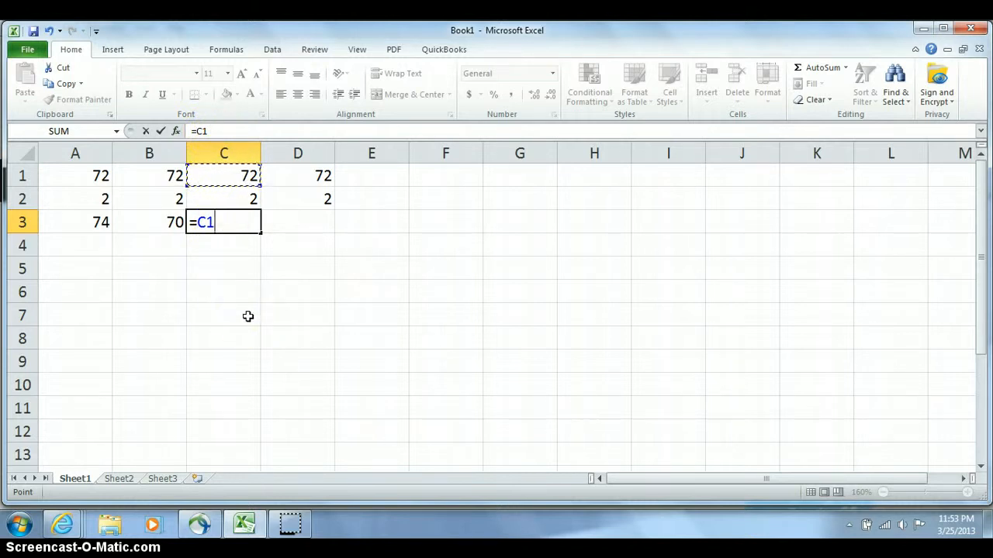
text(*)
click(229, 194)
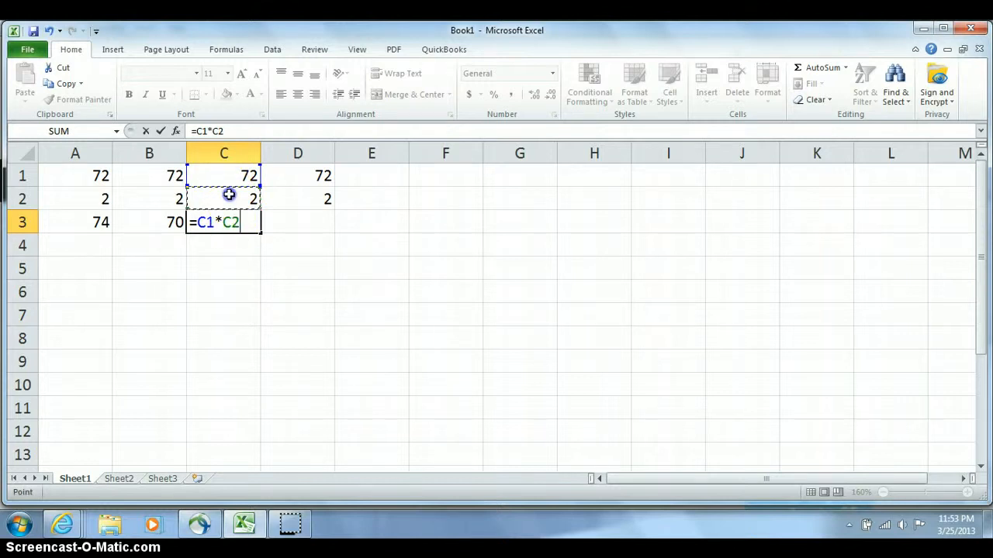
click(161, 132)
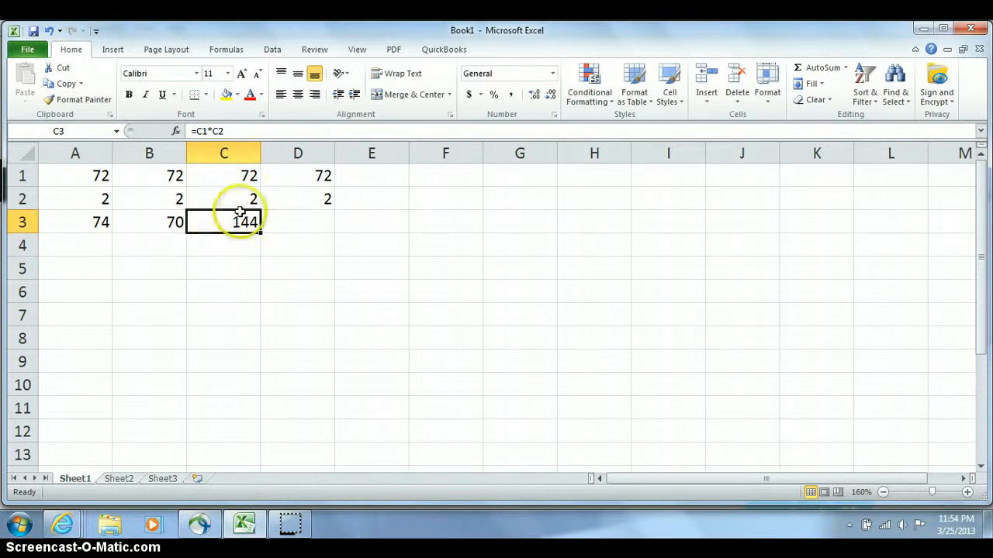
Step: Enter a formula in cell D3 that divides D1 by D2 (=D1/D2)
click(305, 222)
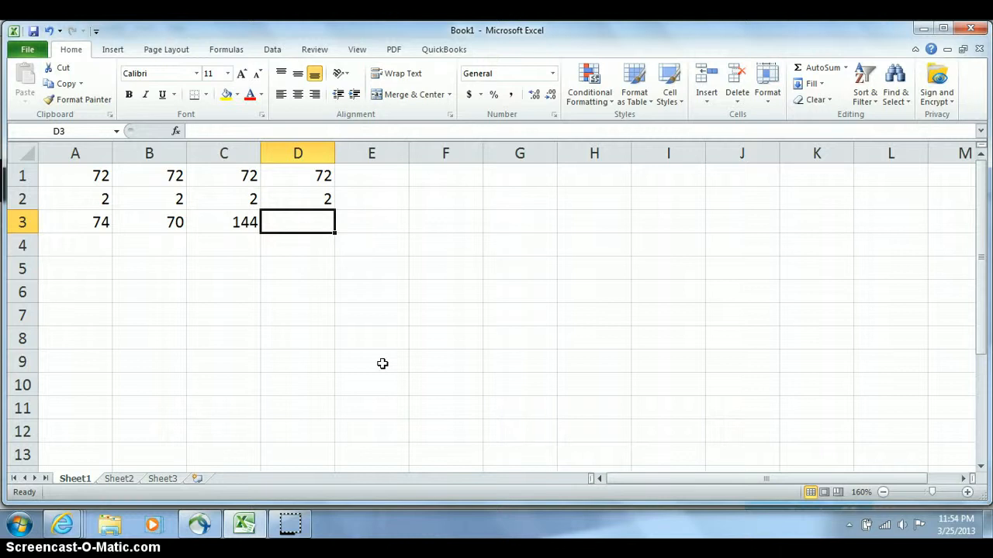
text(=)
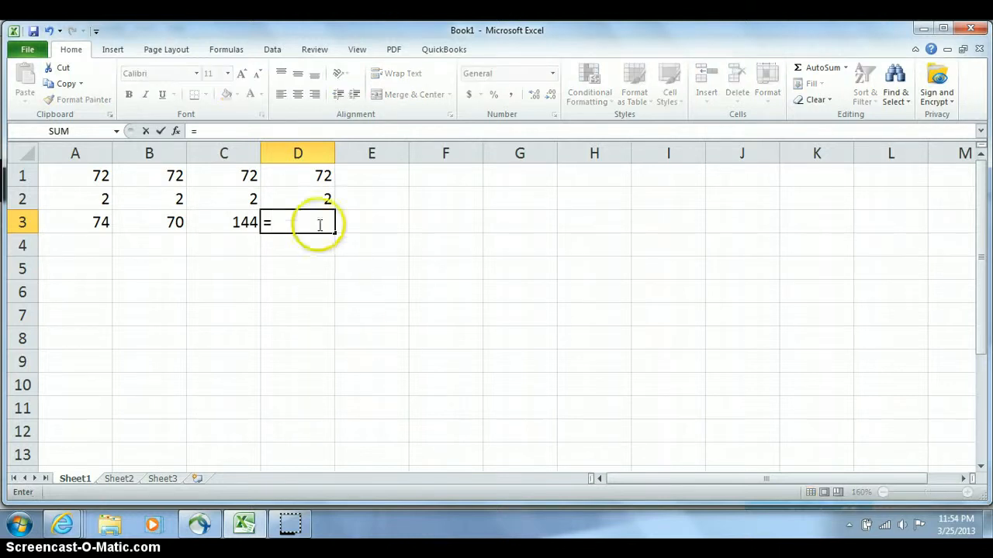
click(306, 174)
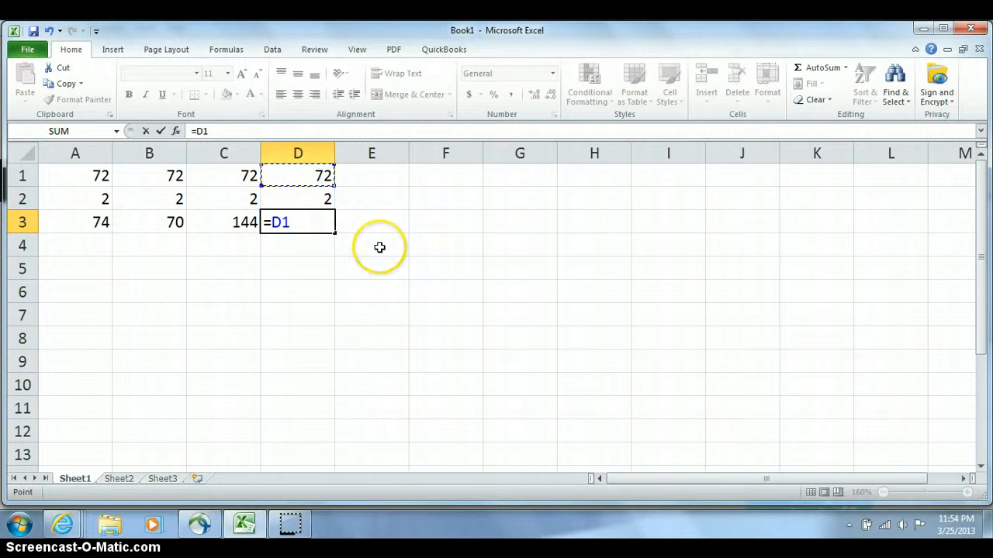
text(/)
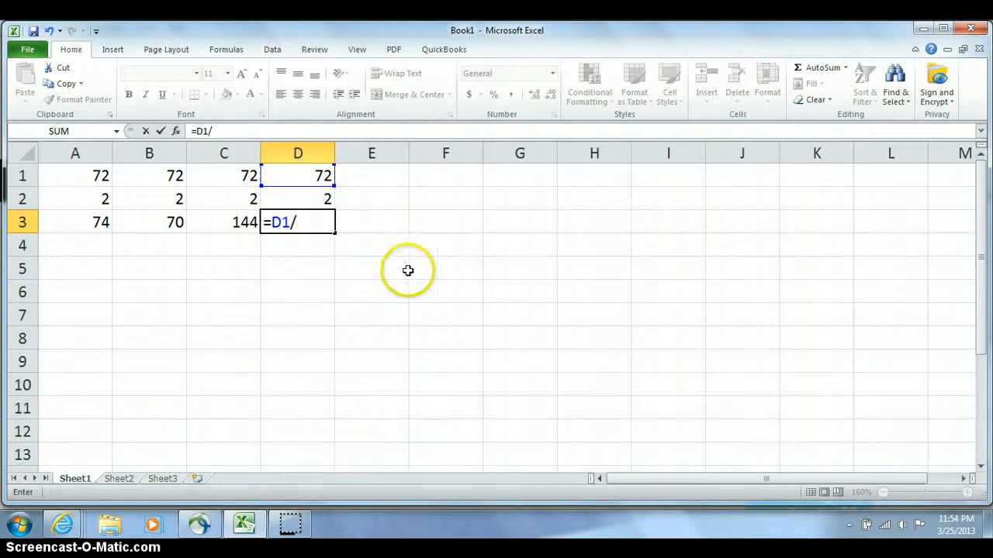
click(324, 198)
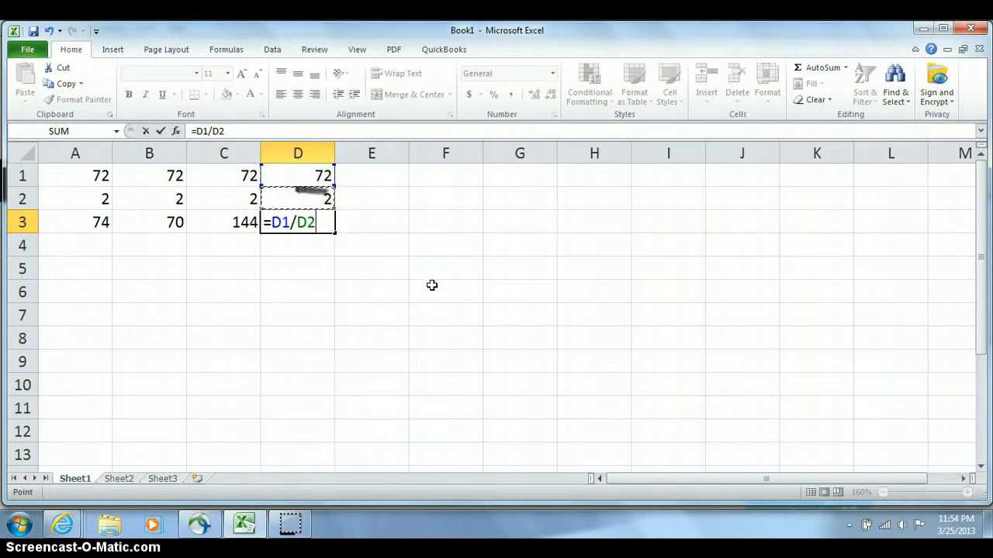
click(159, 131)
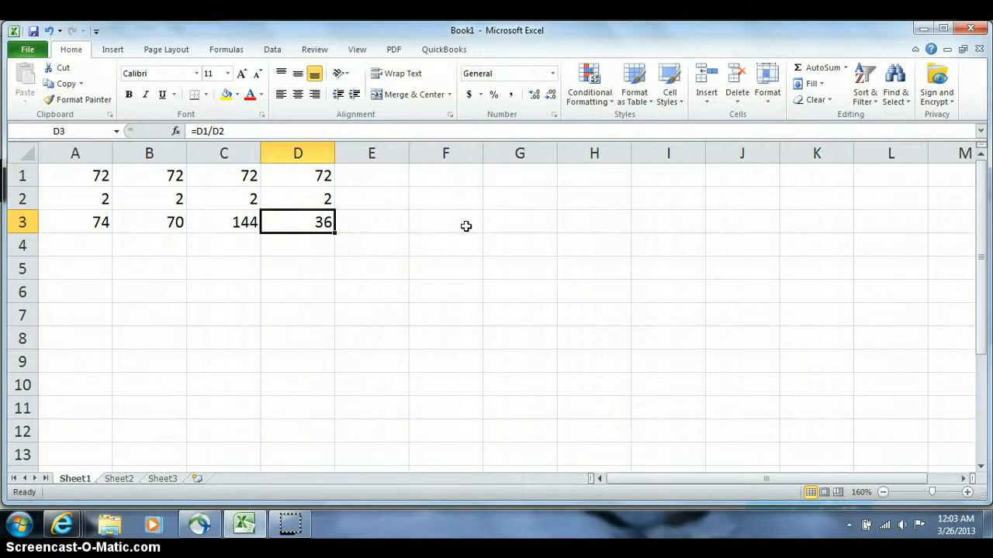
Step: Enter the value 1234 in cell F1
click(455, 176)
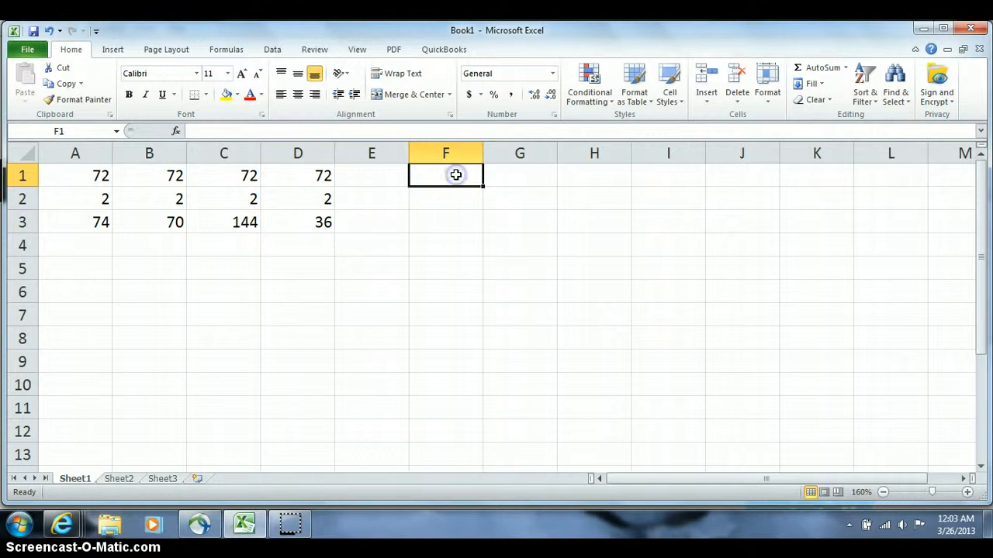
text(1234)
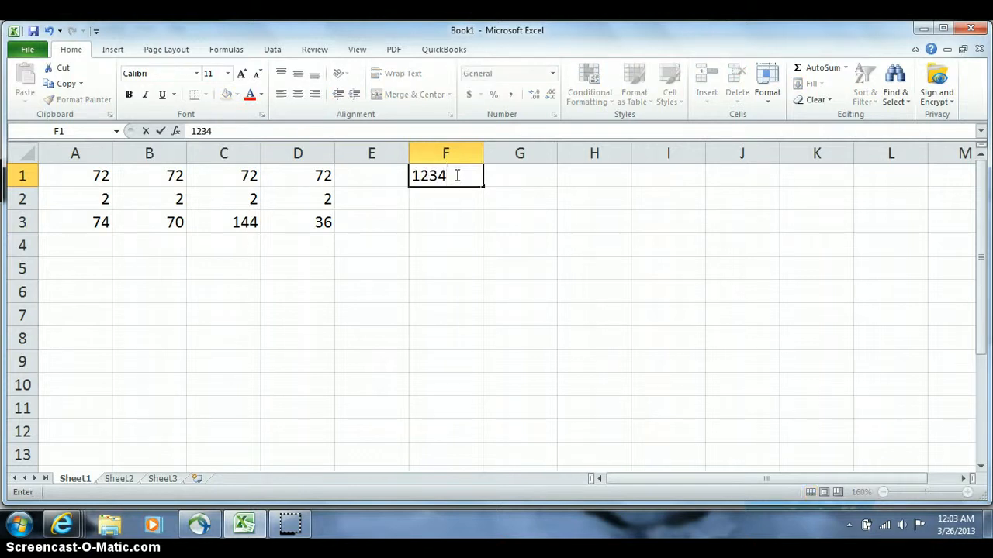
key(Return)
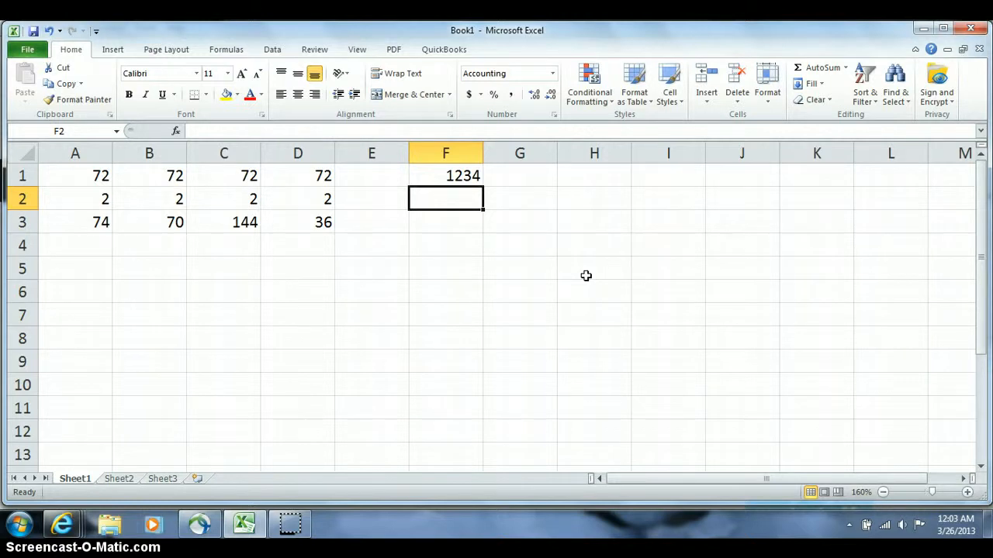
Step: Enter a formula in cell F2 that calculates 8 percent of F1 (=F1*.08)
text(=)
click(456, 172)
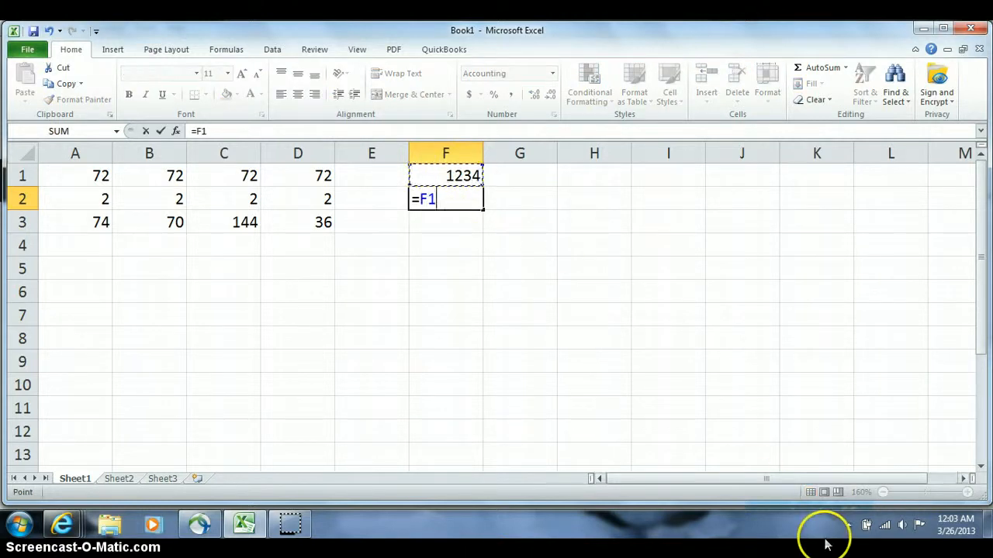
text(*.08)
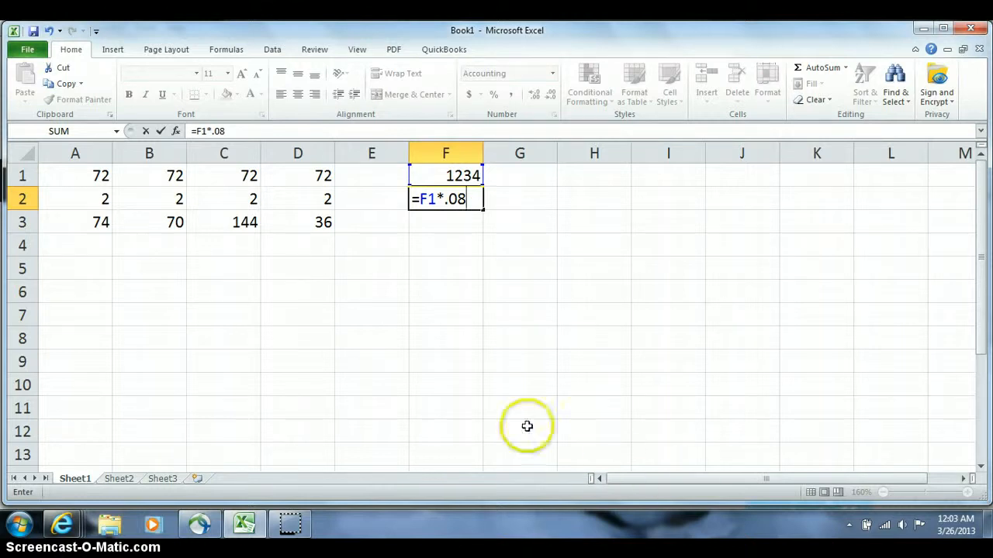
click(160, 132)
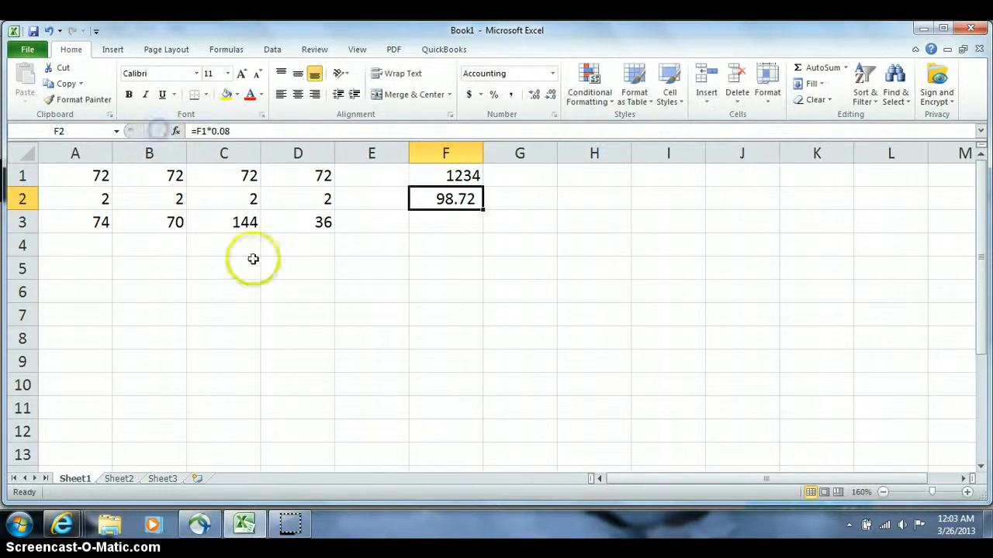